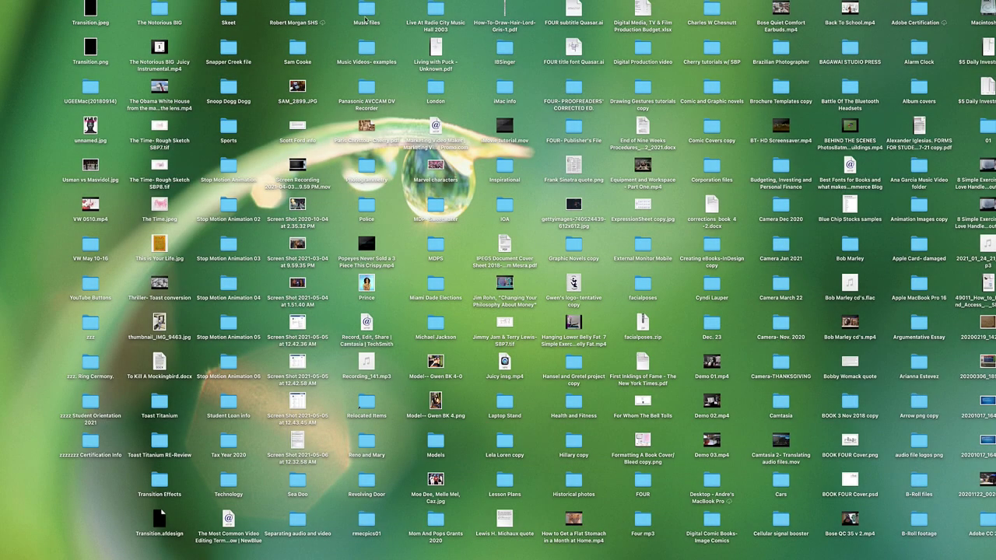
- Open the Life After Death, Vol. 1 folder inside The Notorious BIG folder on the desktop
double_click(158, 11)
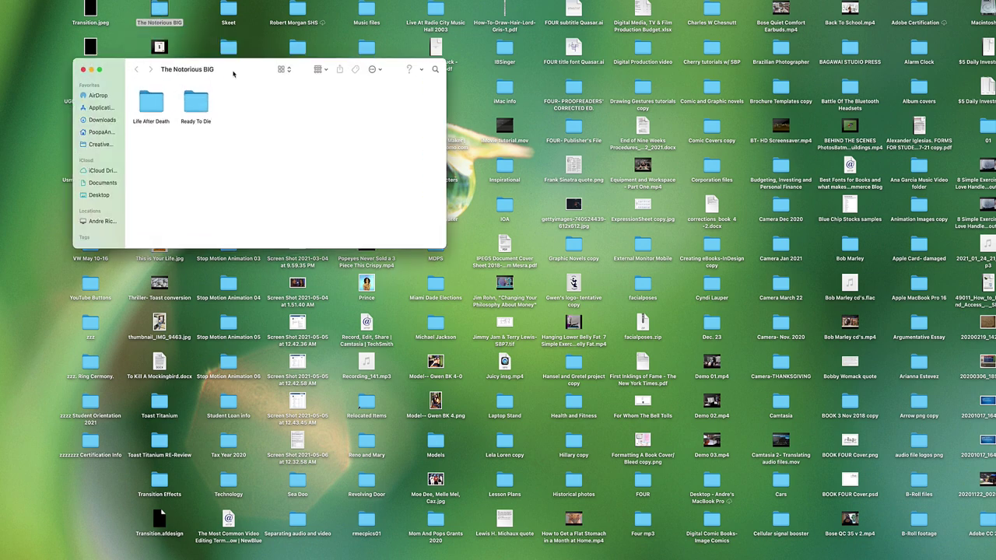
left_click_drag(236, 72, 765, 28)
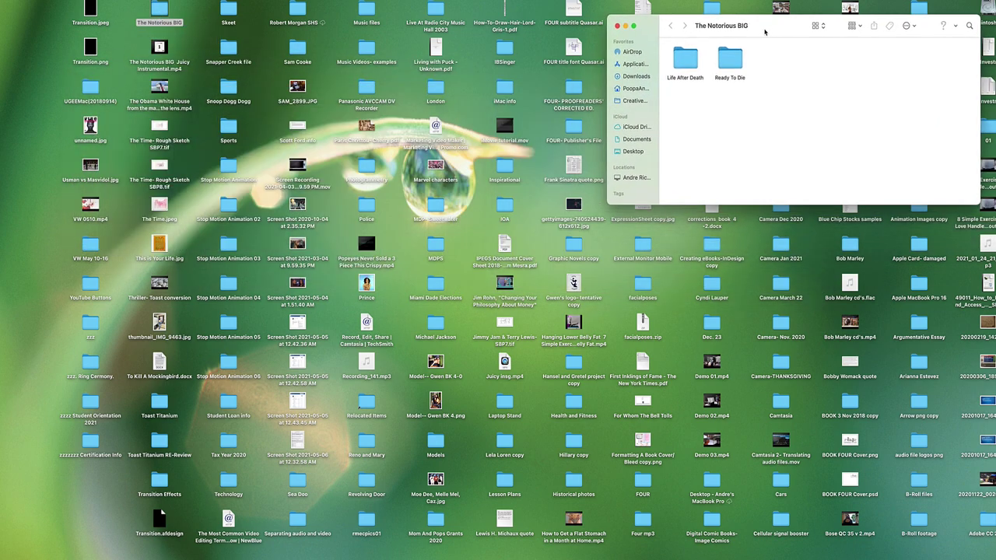
double_click(686, 62)
double_click(699, 67)
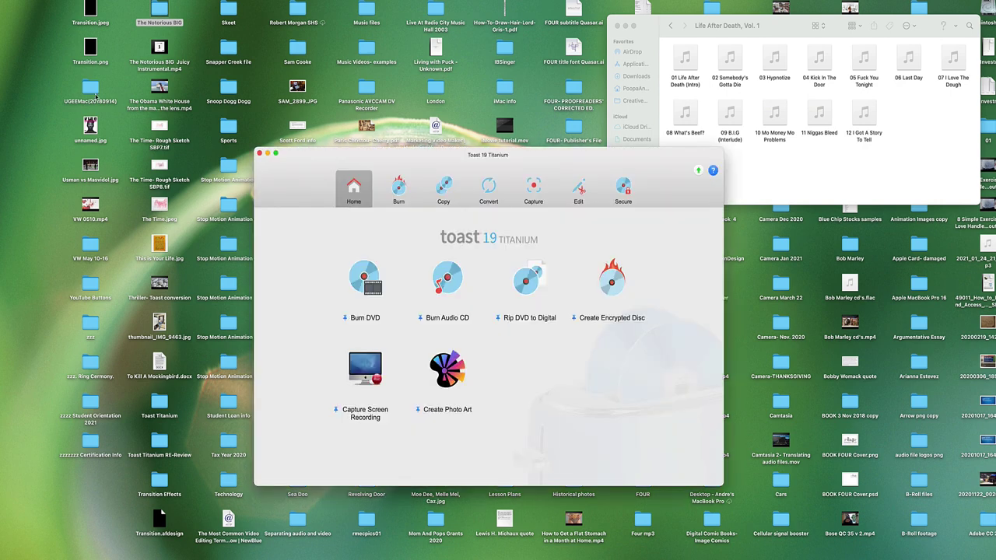
- Switch to Toast 19 Titanium and set up a conversion of local audio files
left_click_drag(418, 162, 165, 29)
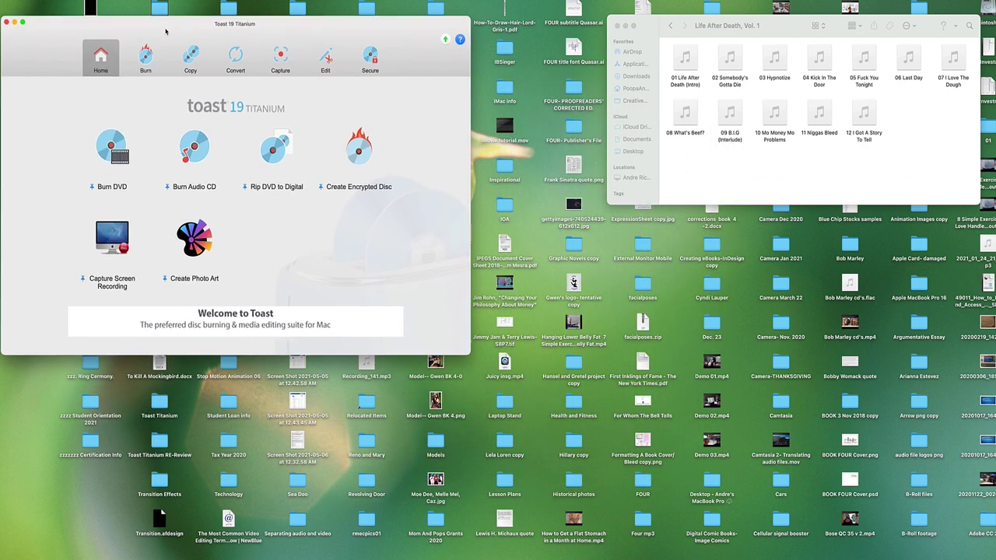
left_click(235, 63)
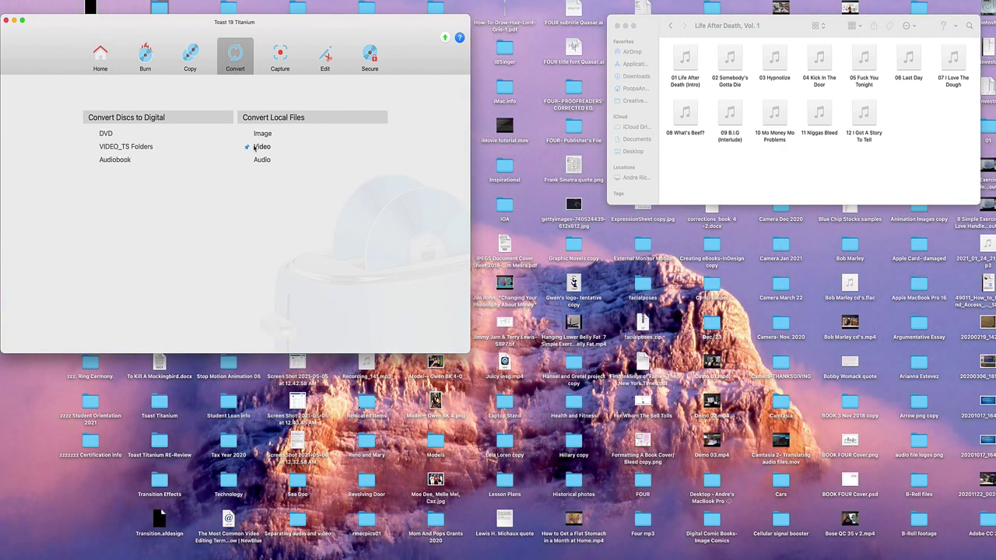
left_click(261, 160)
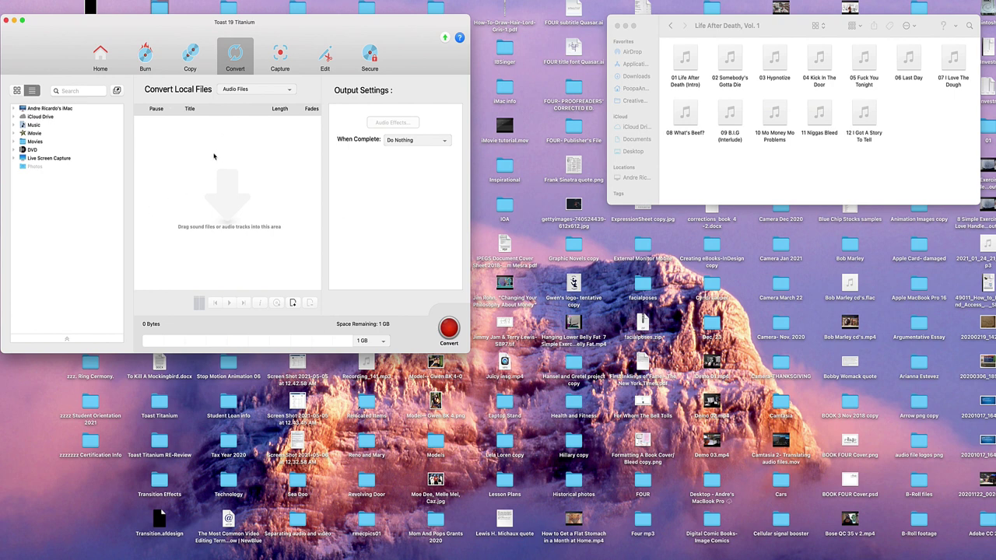
- Add all twelve tracks from the Life After Death, Vol. 1 folder to the conversion list
left_click(667, 79)
left_click_drag(669, 43, 960, 152)
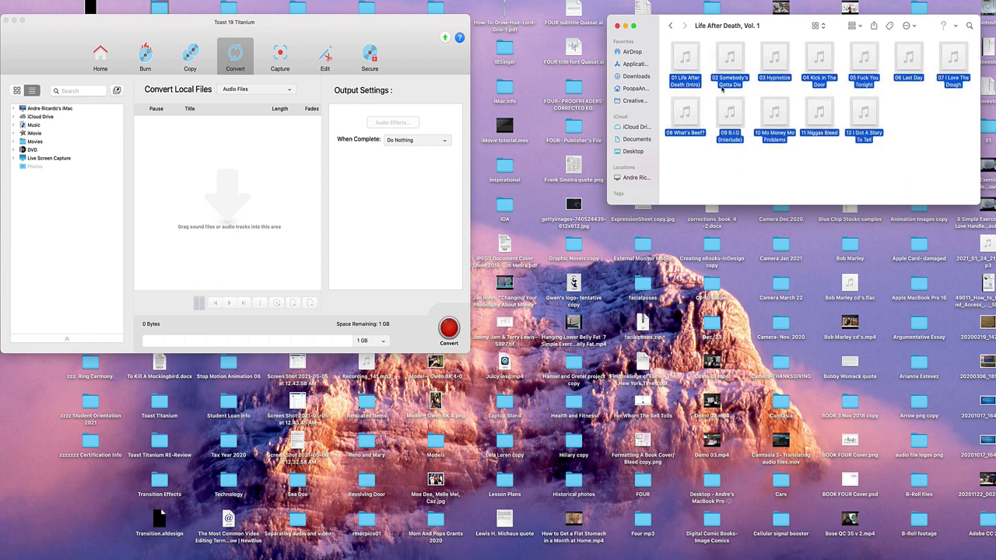
left_click_drag(685, 59, 179, 143)
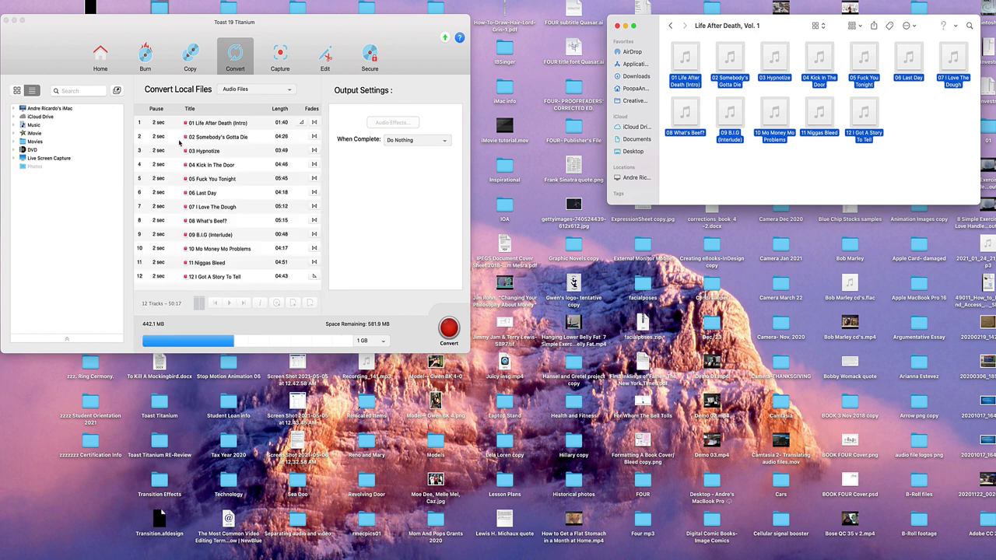
left_click(680, 147)
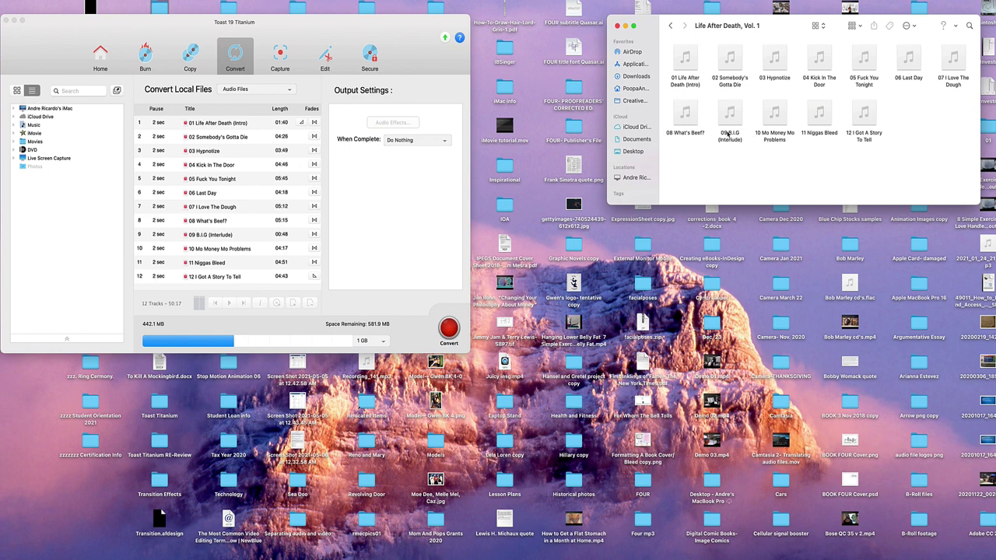
- Set the first track's artist to The Notorious BIG and apply it to all tracks
double_click(207, 123)
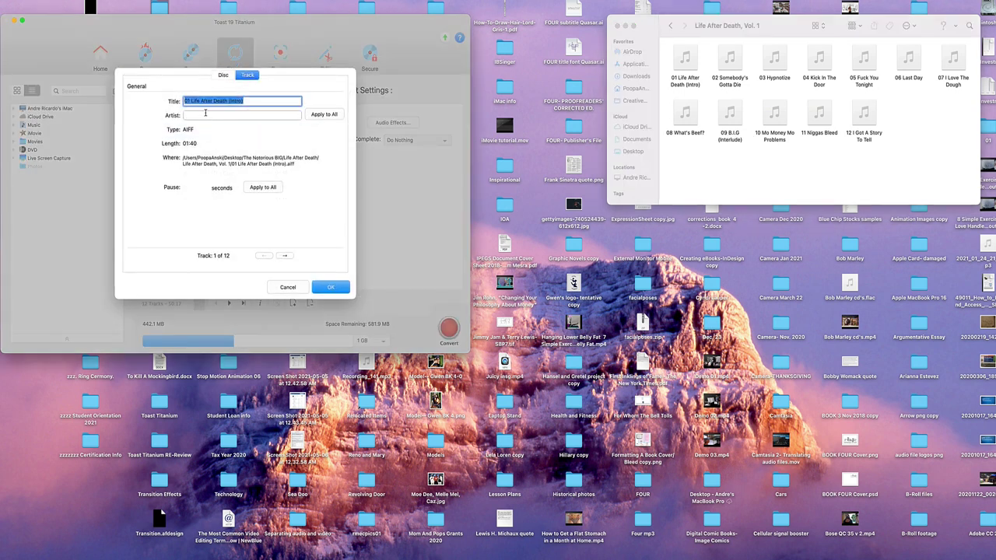
left_click(203, 115)
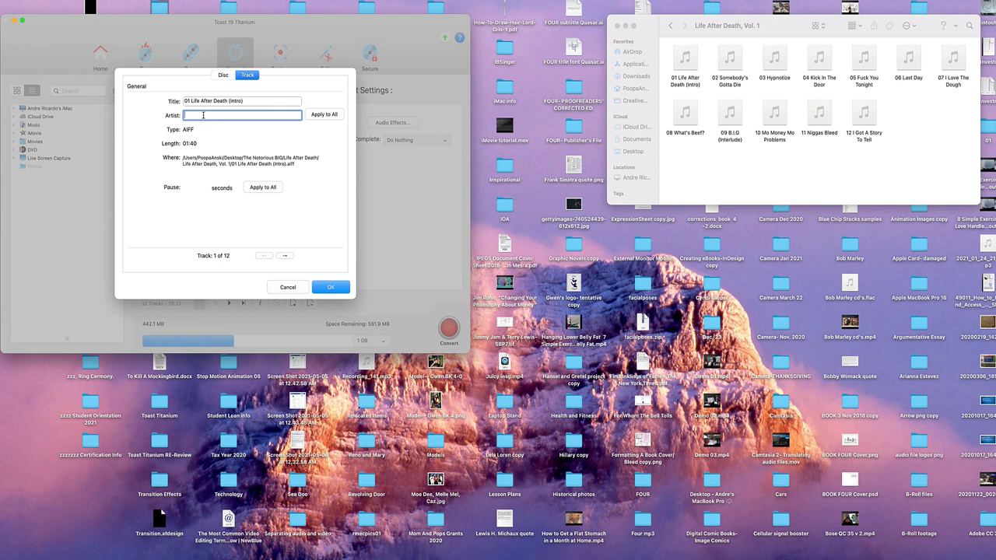
type("The Notorious BIG")
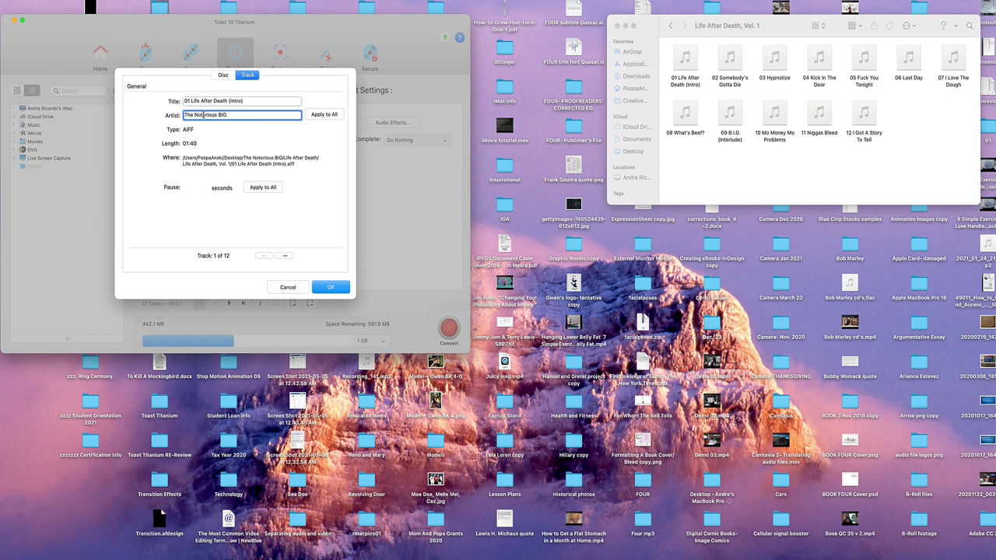
left_click(322, 116)
key("super+a")
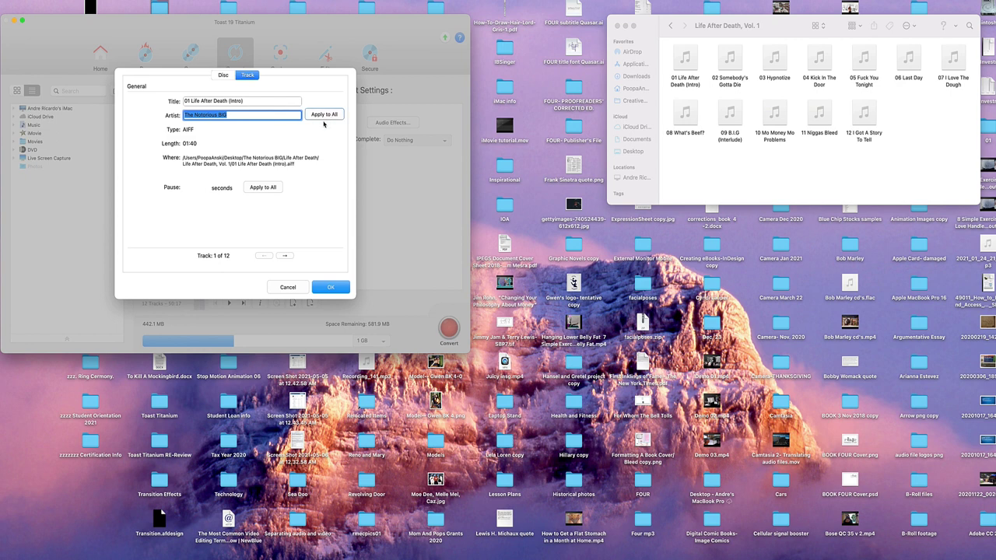
- Title the disc Life After Death, Vol. 1, apply its artist to all tracks and confirm the disc information
left_click(223, 75)
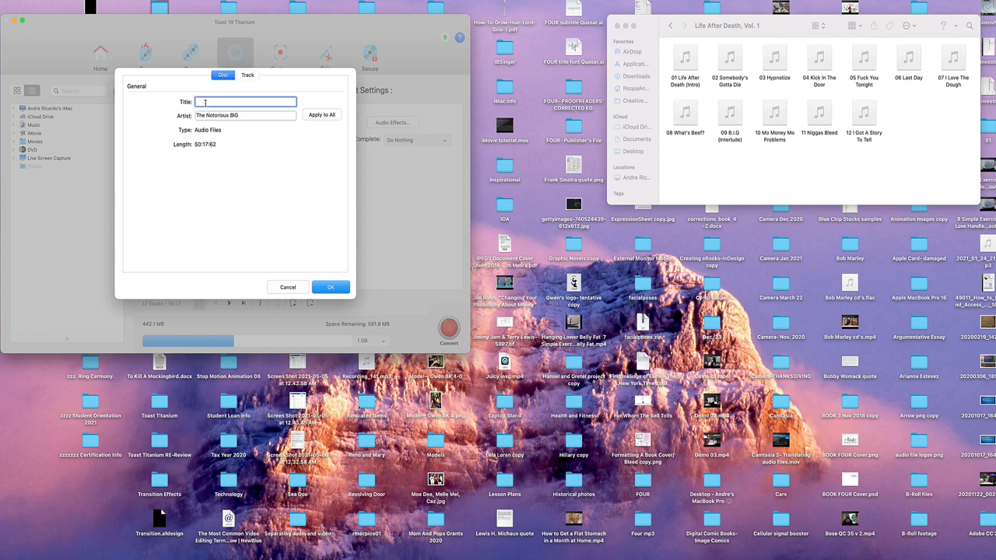
type("Life After Death, Vol.")
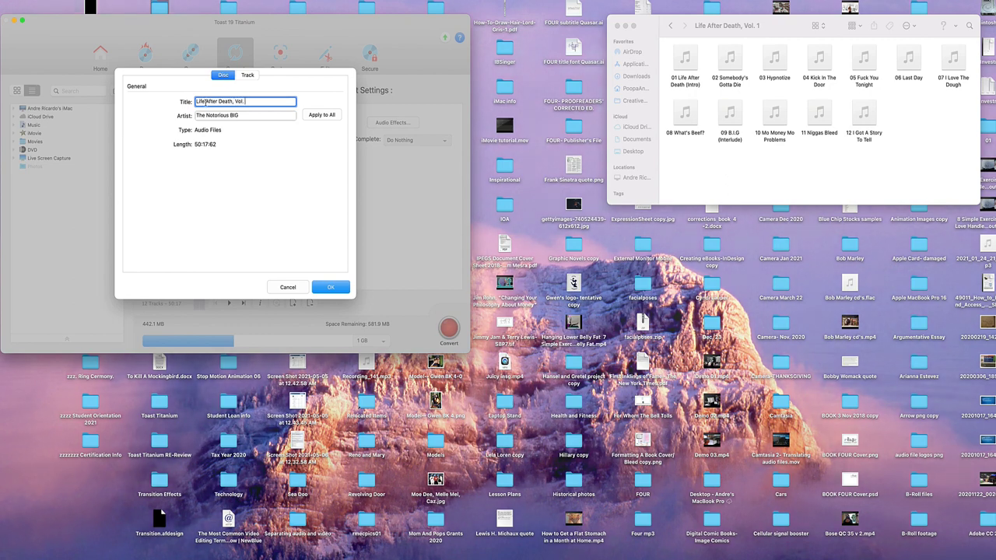
type(" 1")
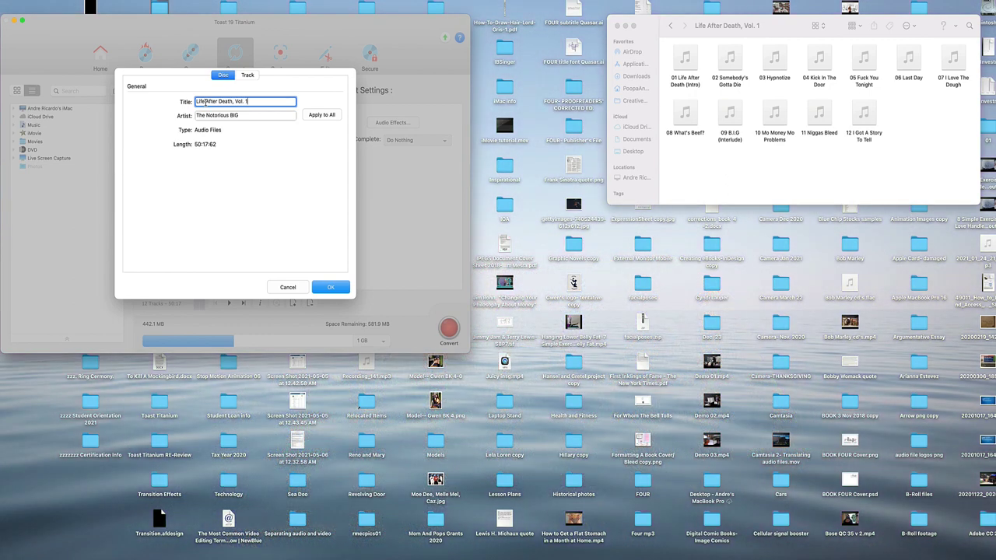
left_click_drag(253, 101, 190, 93)
left_click(318, 115)
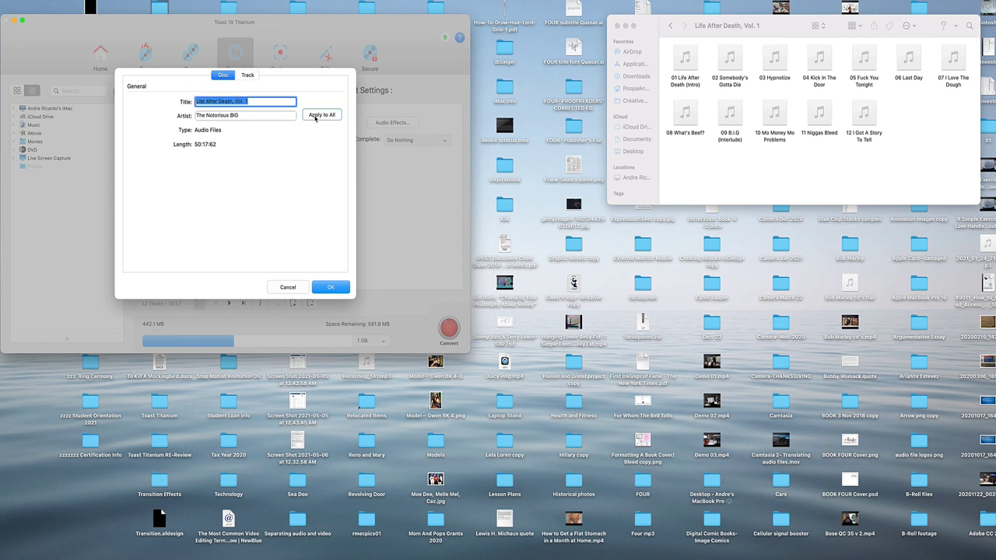
left_click(328, 287)
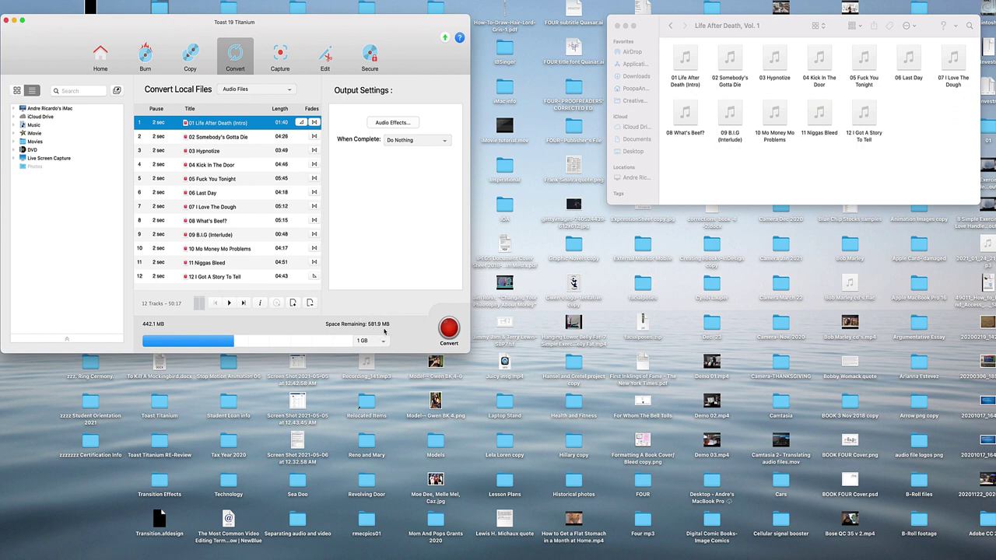
- Start the conversion setup and choose The Notorious BIG > Life After Death > Life After Death, Vol. 1 as the destination folder
left_click(448, 329)
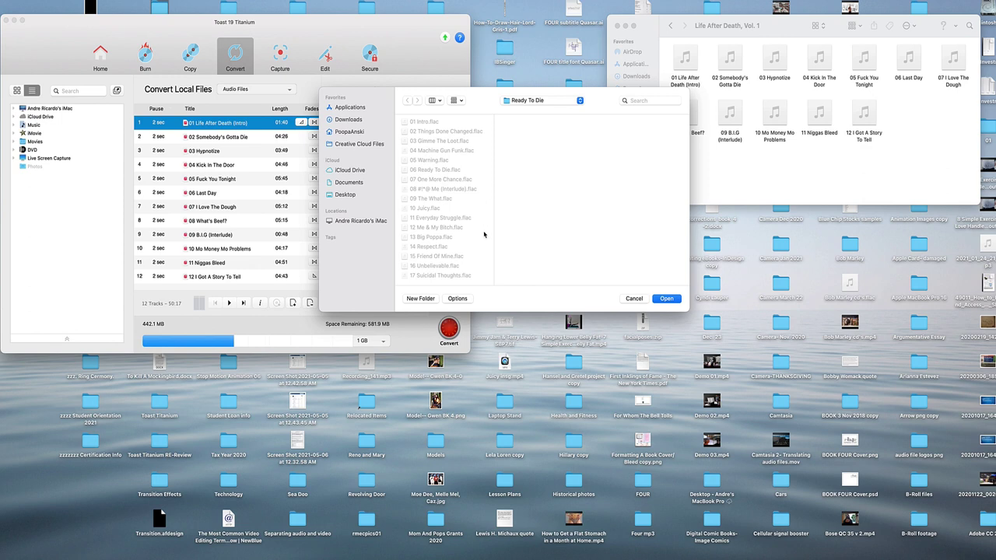
left_click(579, 101)
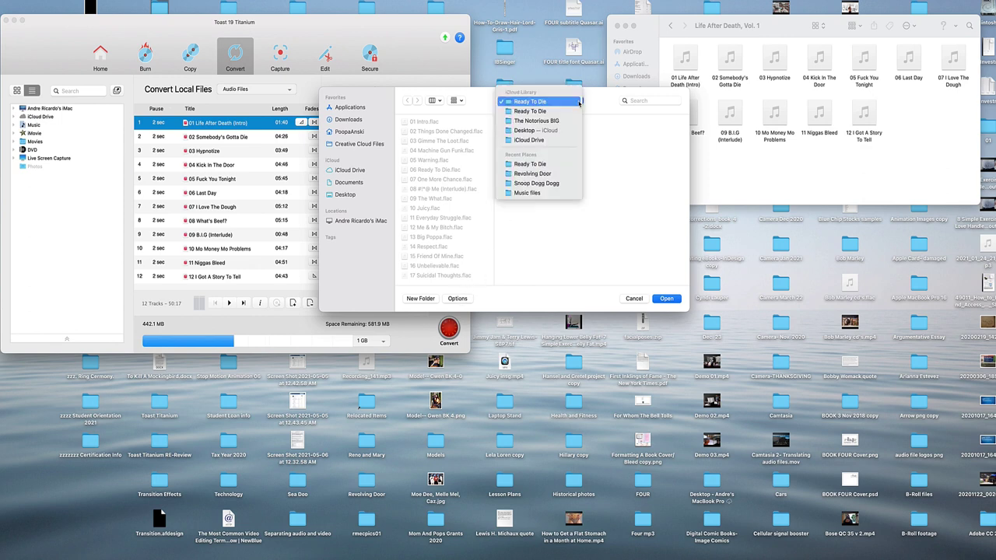
left_click(538, 121)
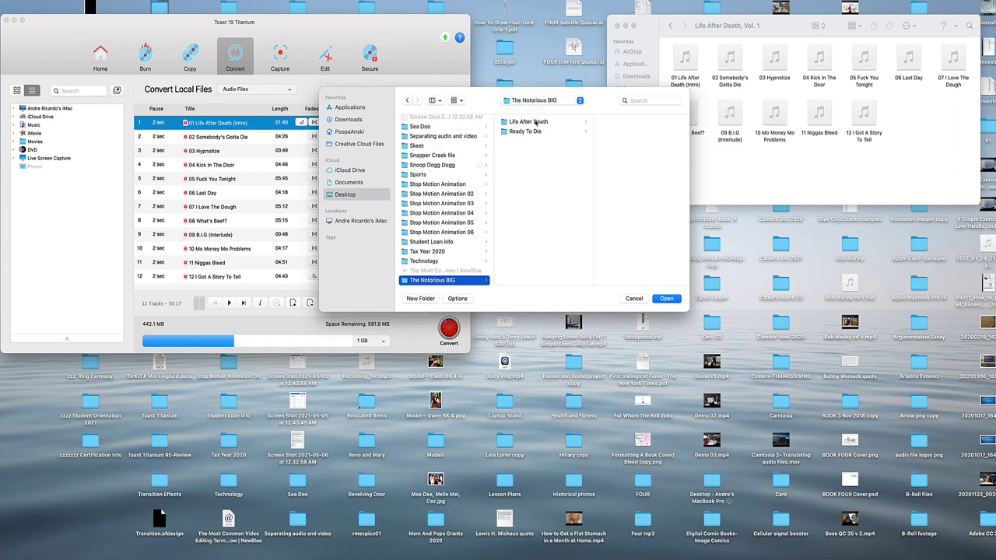
left_click(535, 122)
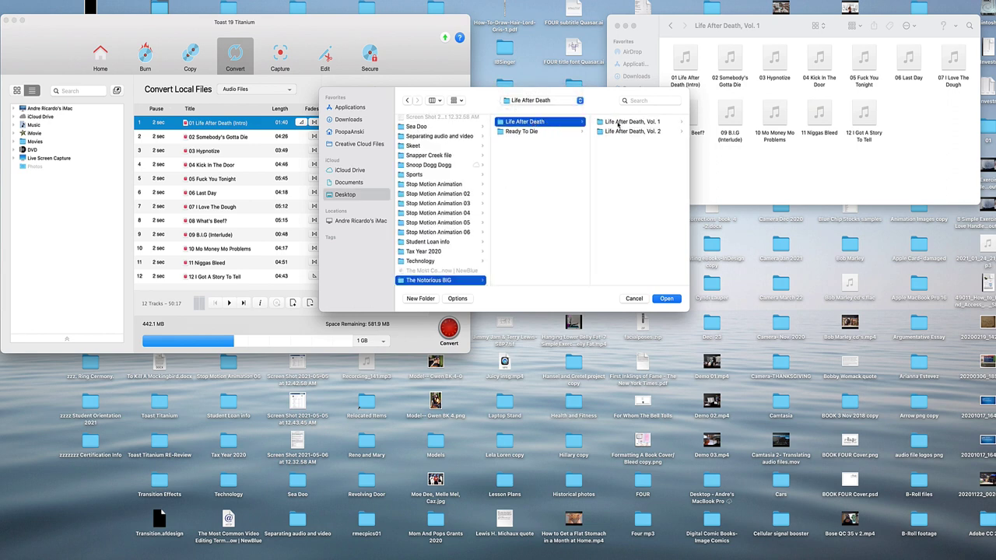
left_click(617, 125)
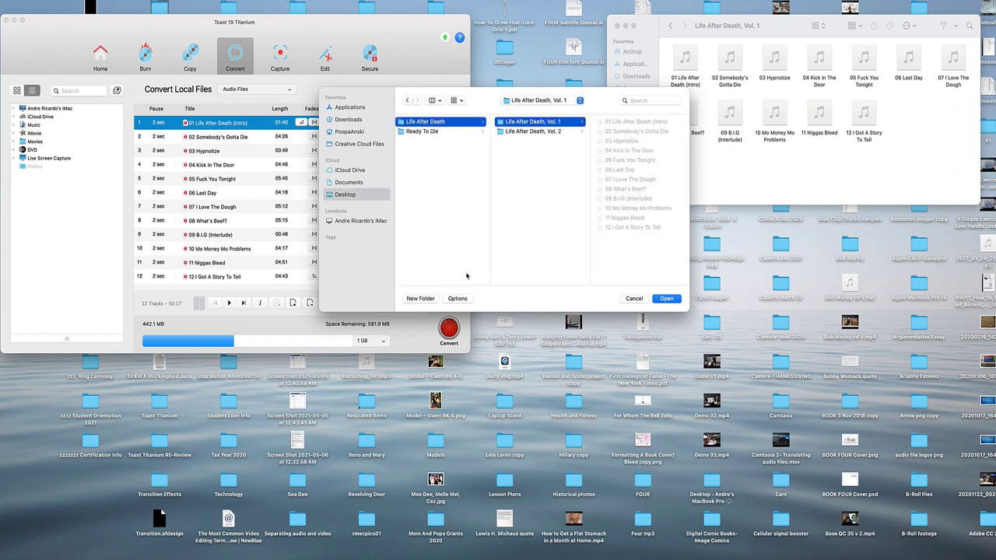
- Configure the FLAC output with a 48.000 kHz sample rate and Stereo (L R) channels
left_click(457, 299)
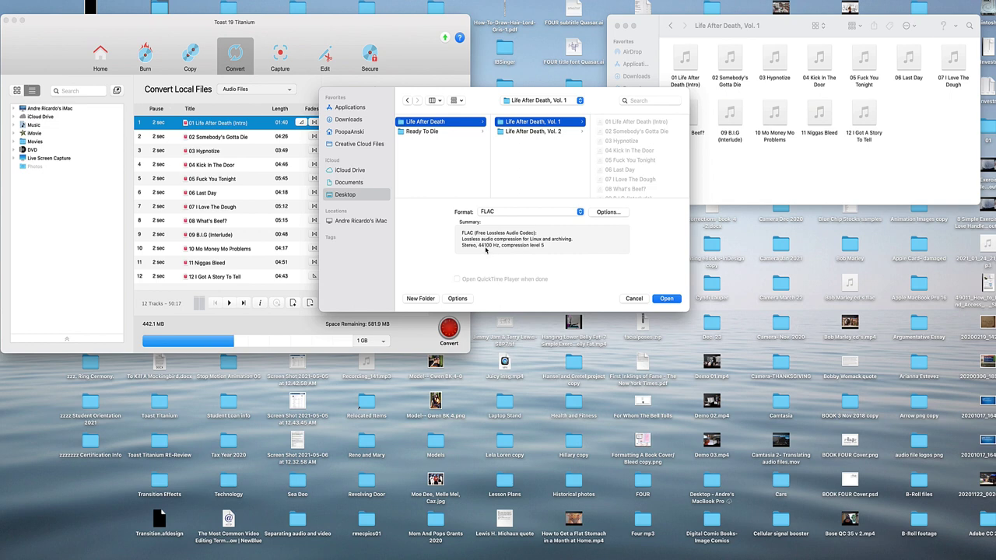
left_click(625, 214)
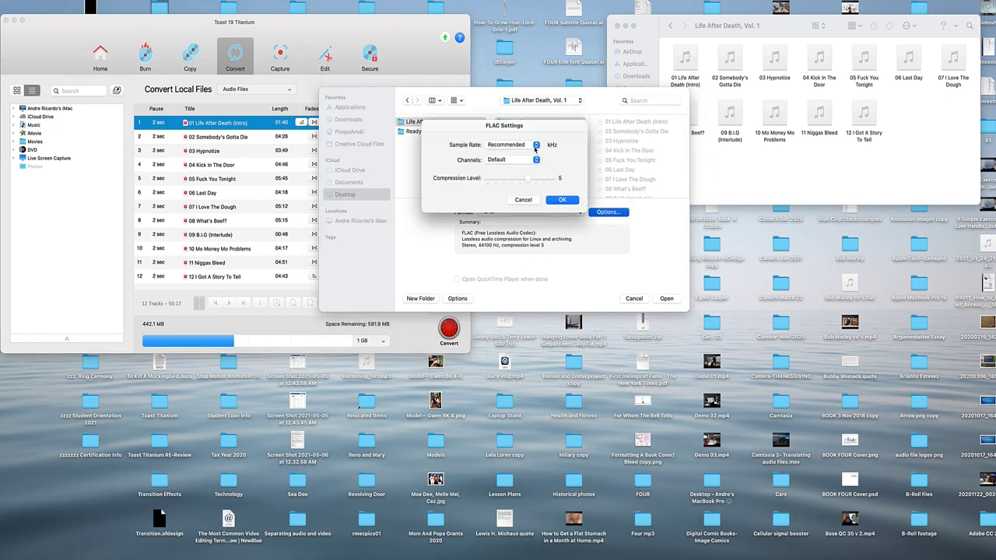
left_click(534, 145)
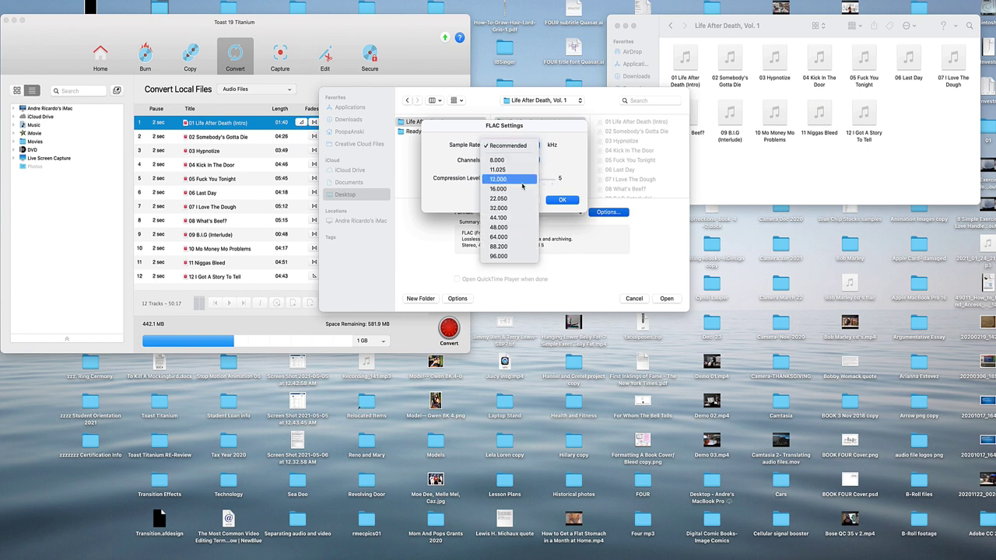
left_click(511, 227)
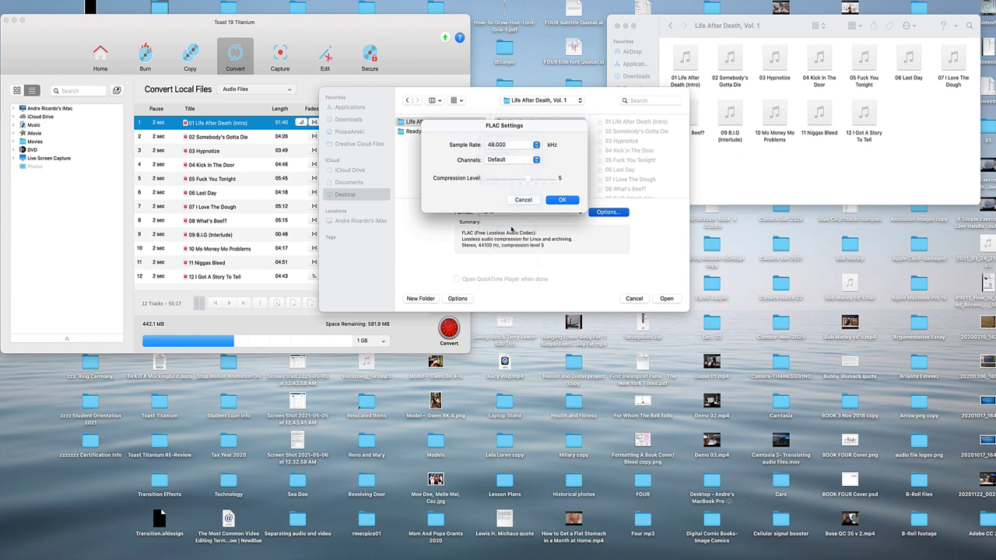
left_click(536, 159)
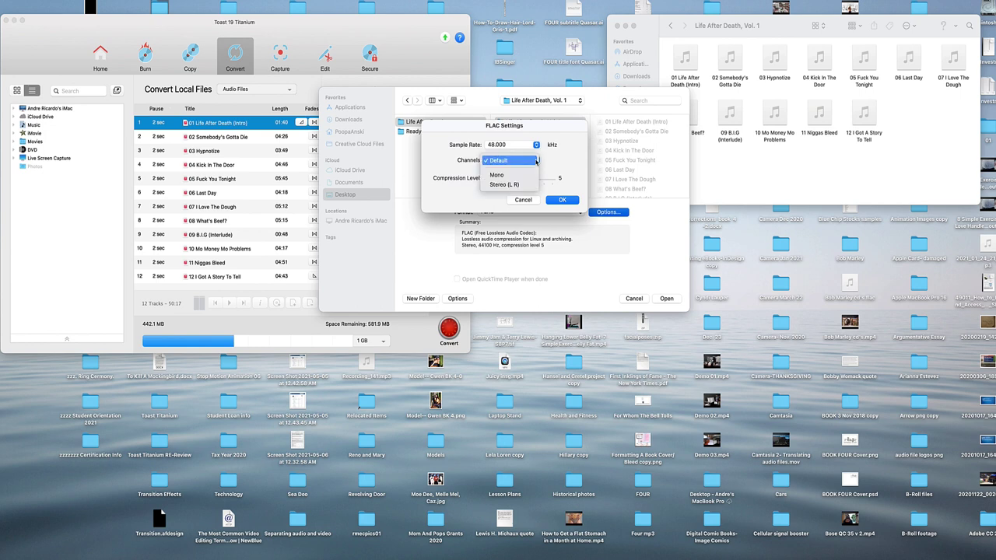
left_click(523, 187)
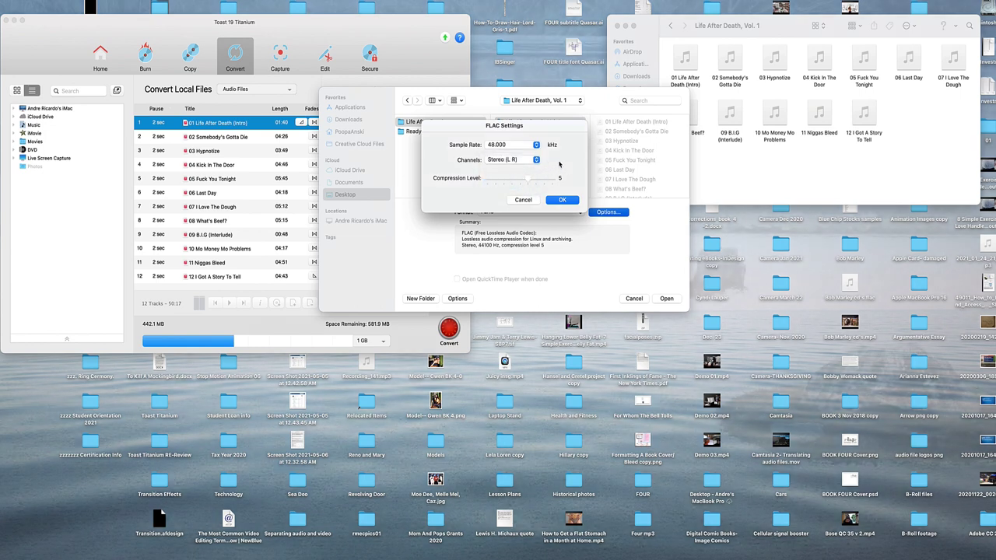
left_click(561, 200)
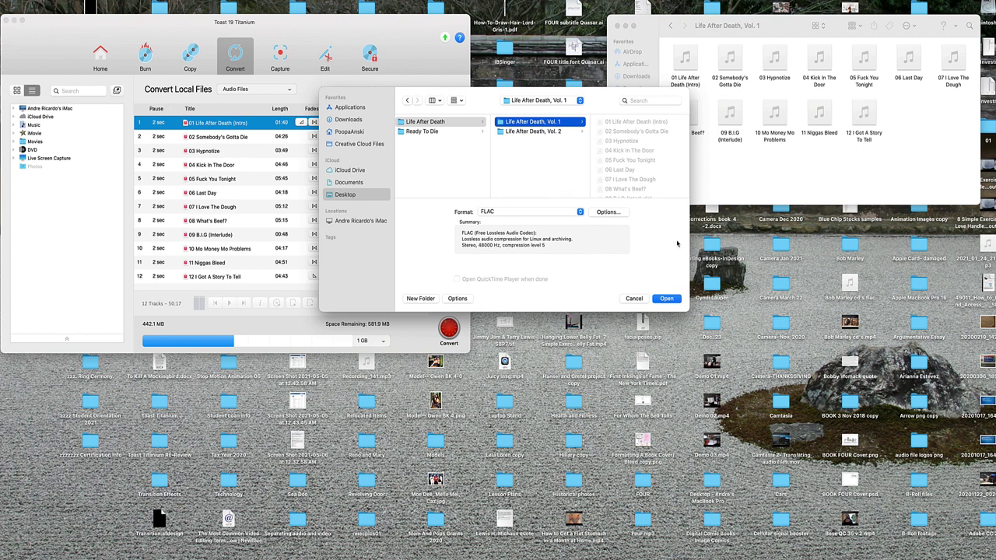
- Run the FLAC conversion into the chosen folder, and reposition and enlarge that folder's window to show the incoming files
left_click_drag(598, 102, 515, 30)
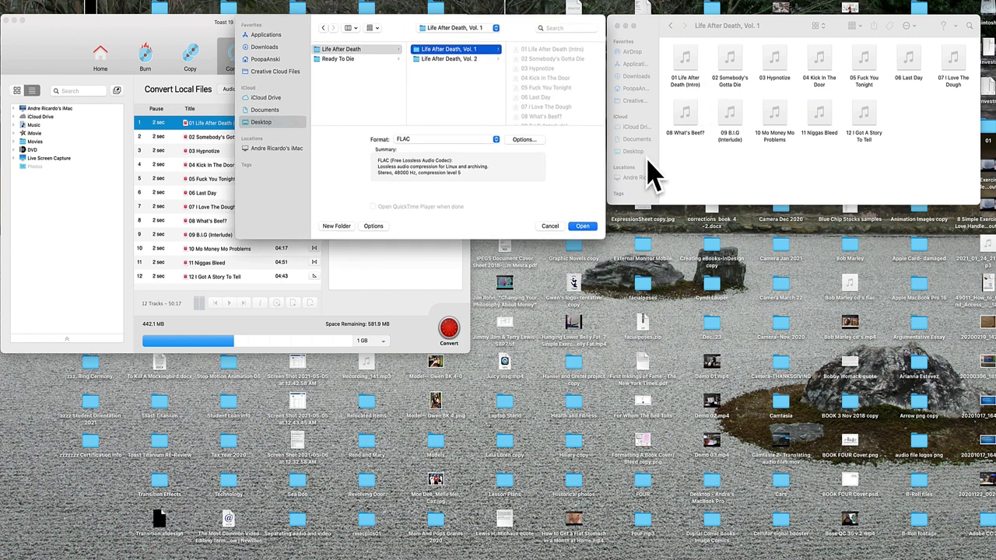
left_click(582, 227)
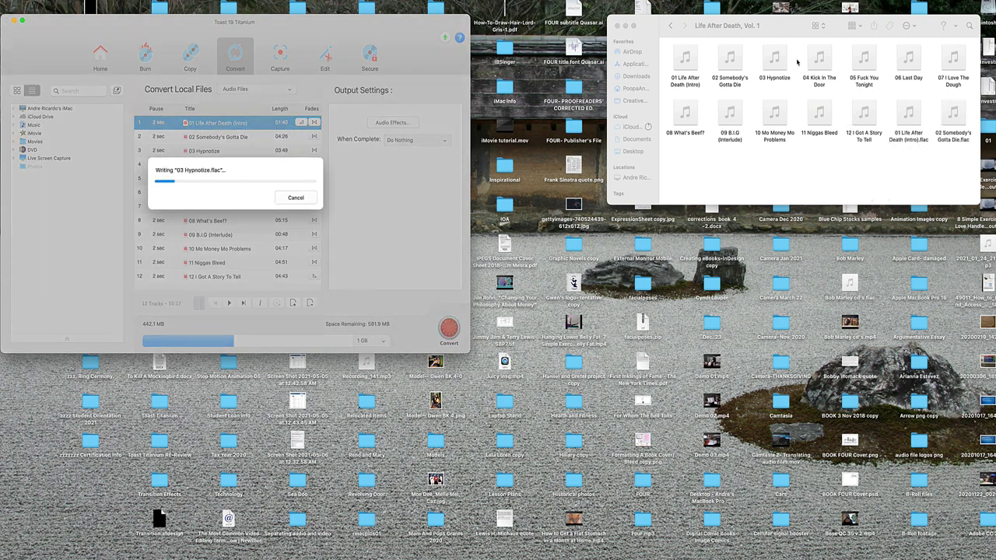
left_click(784, 32)
left_click_drag(784, 33, 647, 25)
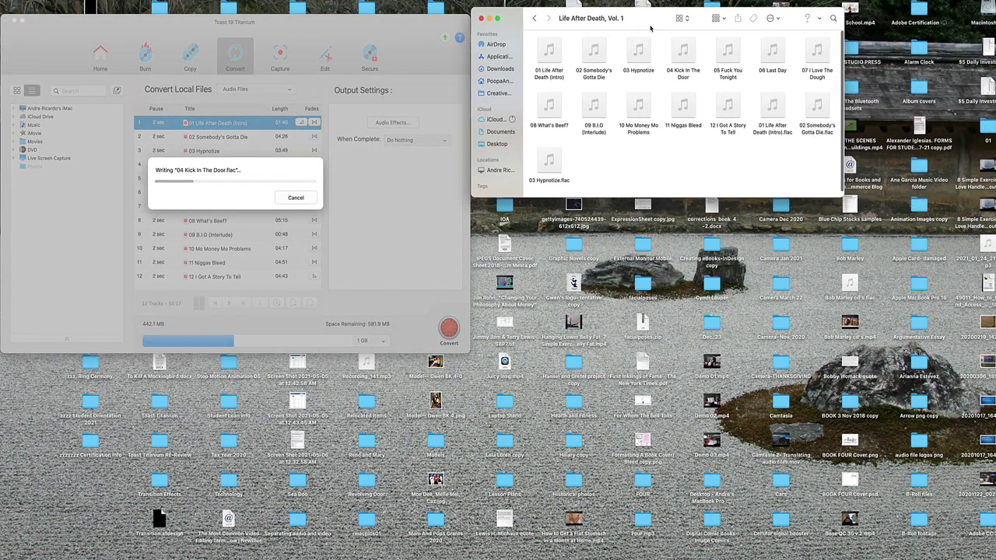
left_click_drag(839, 197, 929, 342)
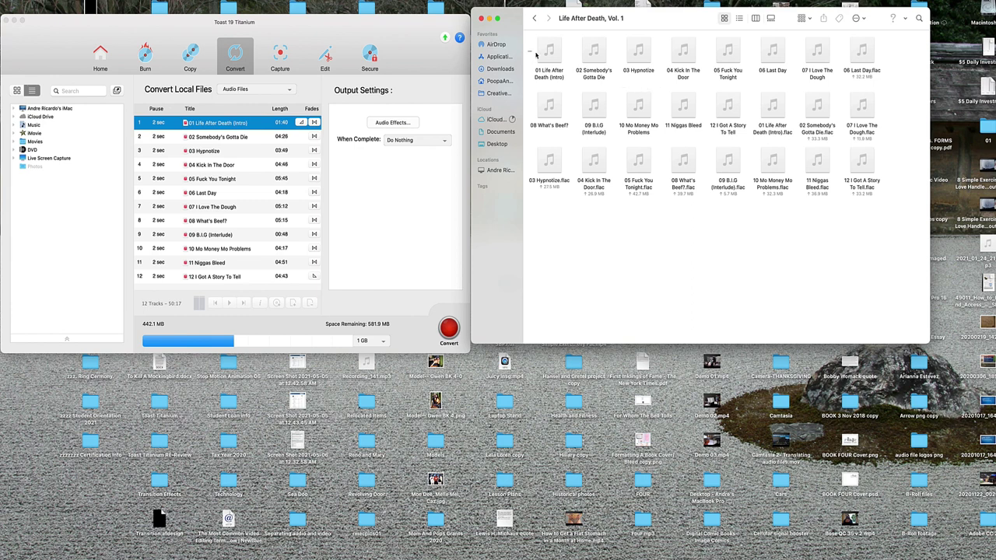
- Delete the twelve original non-FLAC tracks from the Life After Death, Vol. 1 folder
left_click_drag(535, 53, 995, 557)
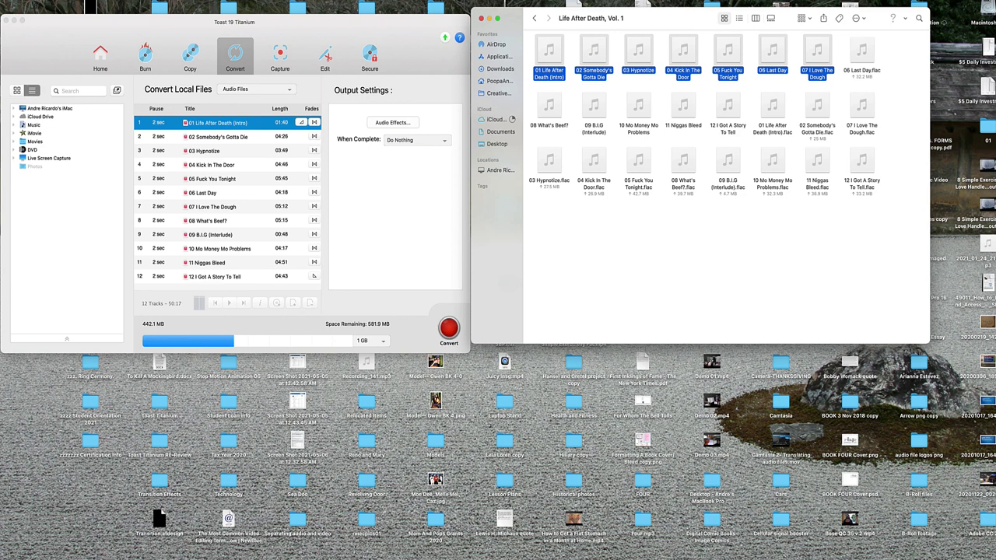
left_click(645, 298)
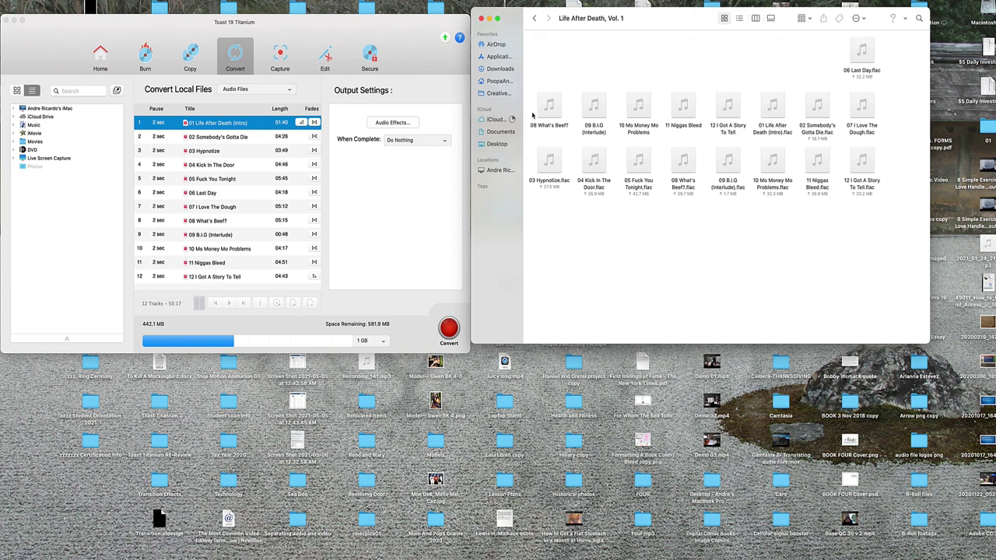
left_click_drag(532, 115, 952, 559)
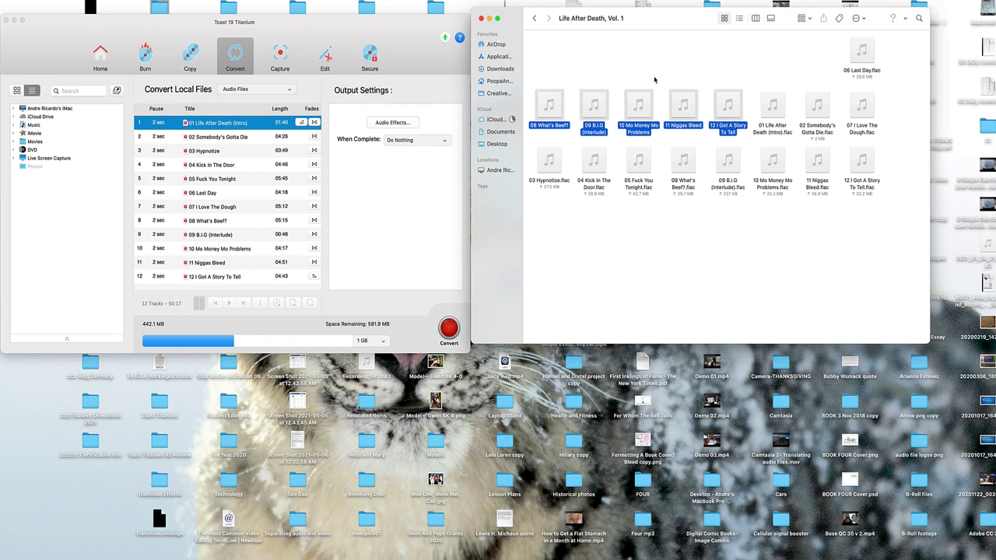
key("super+BackSpace")
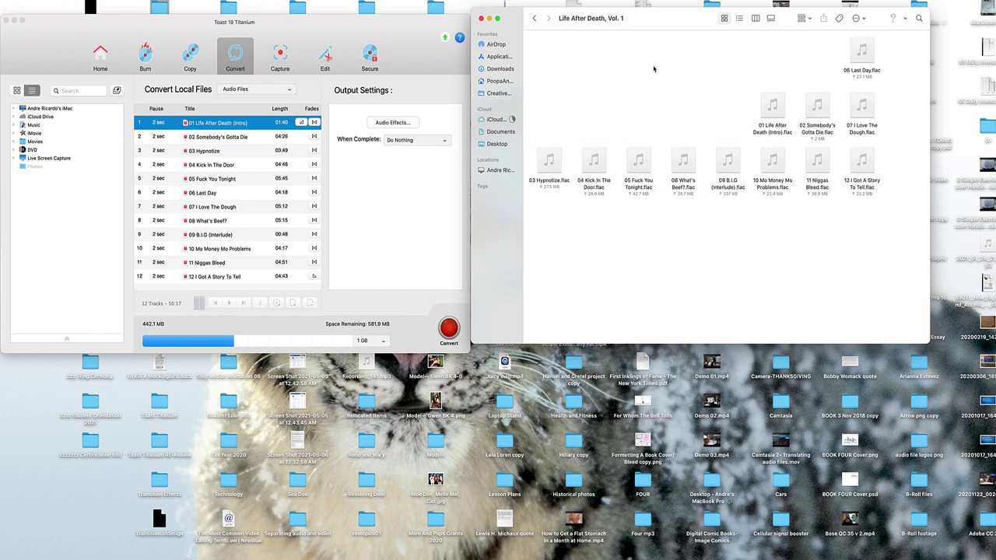
- Clean up the remaining FLAC files in the folder by name
right_click(653, 68)
mouse_move(669, 152)
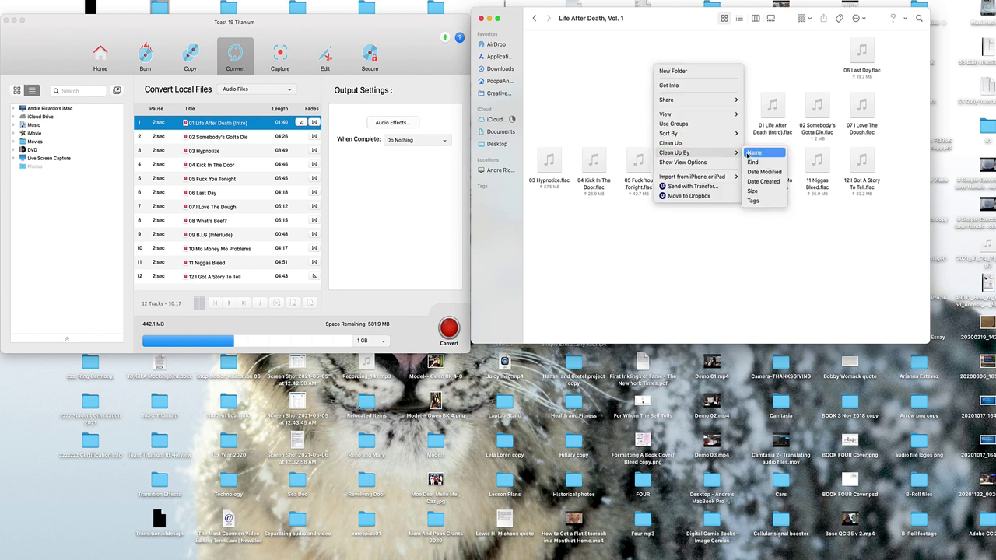
left_click(748, 155)
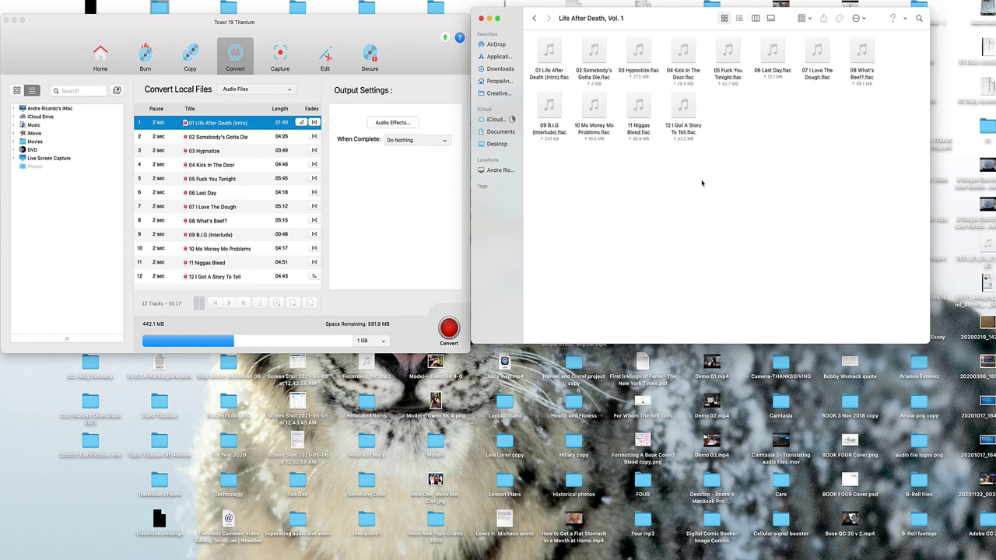